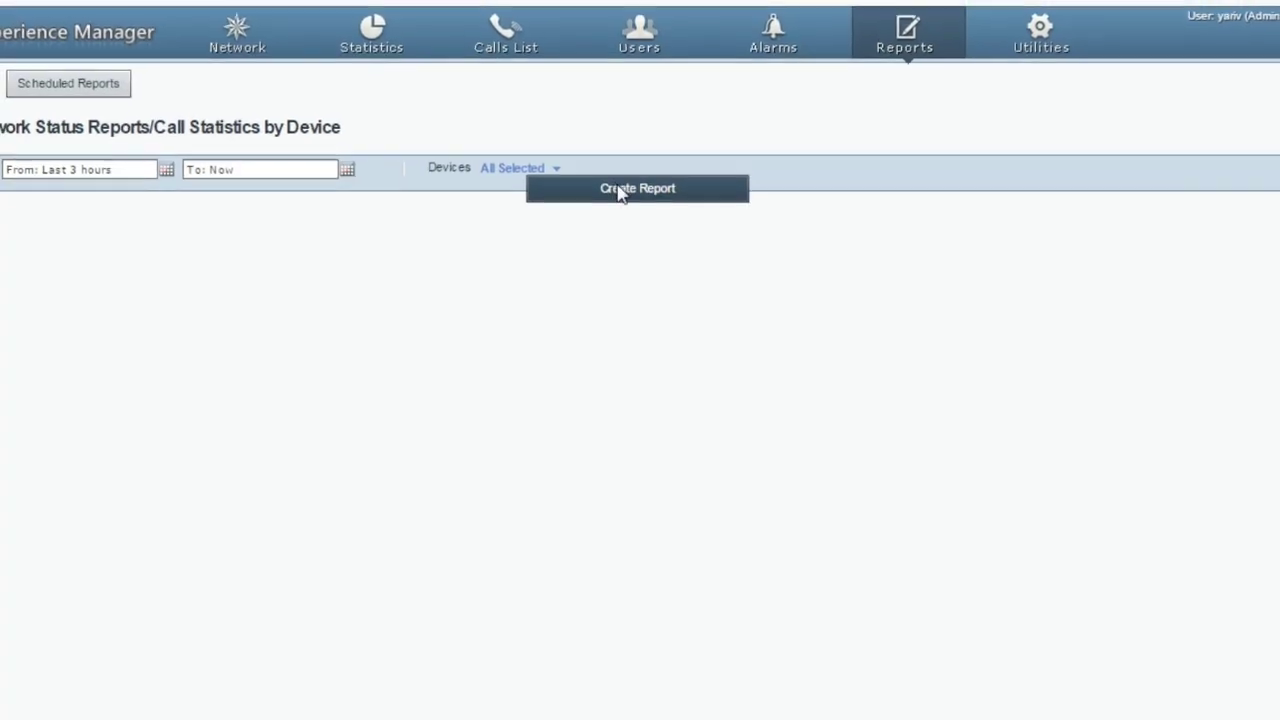
Step: Generate the call statistics by device report and review its results
left_click(617, 191)
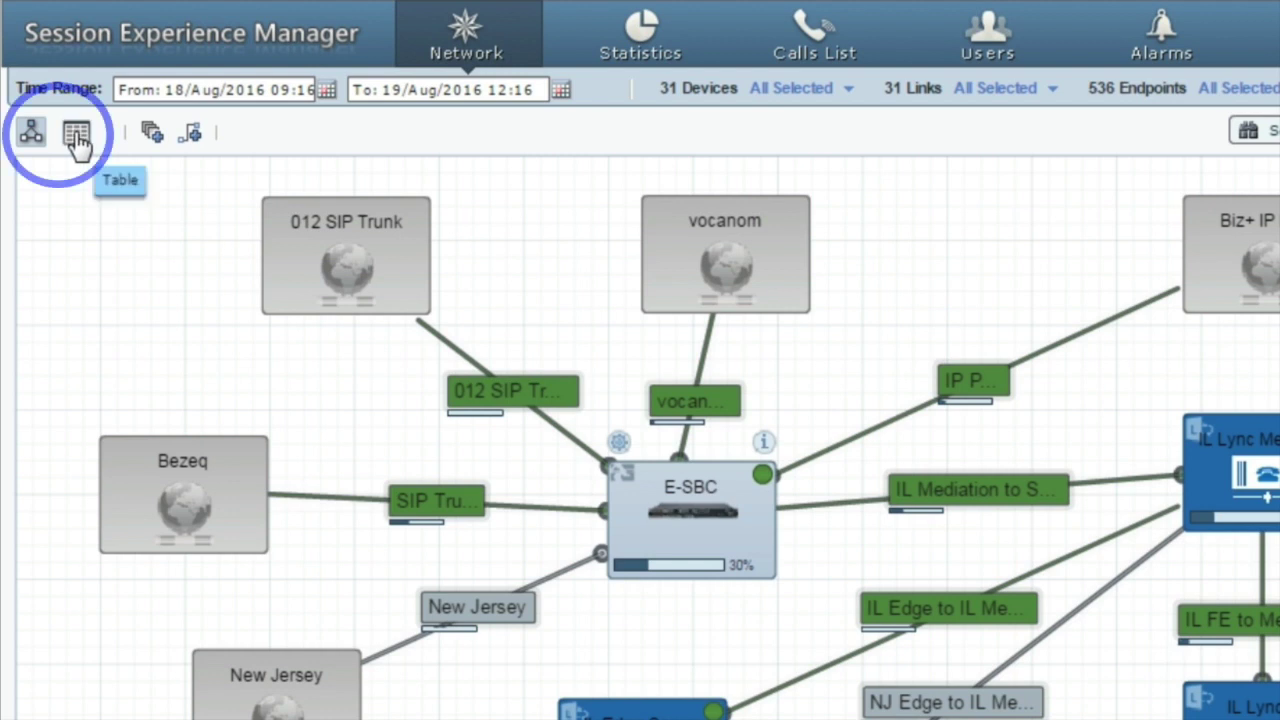
Step: Switch the network map to the devices table and back, then open the time-range picker
left_click(77, 138)
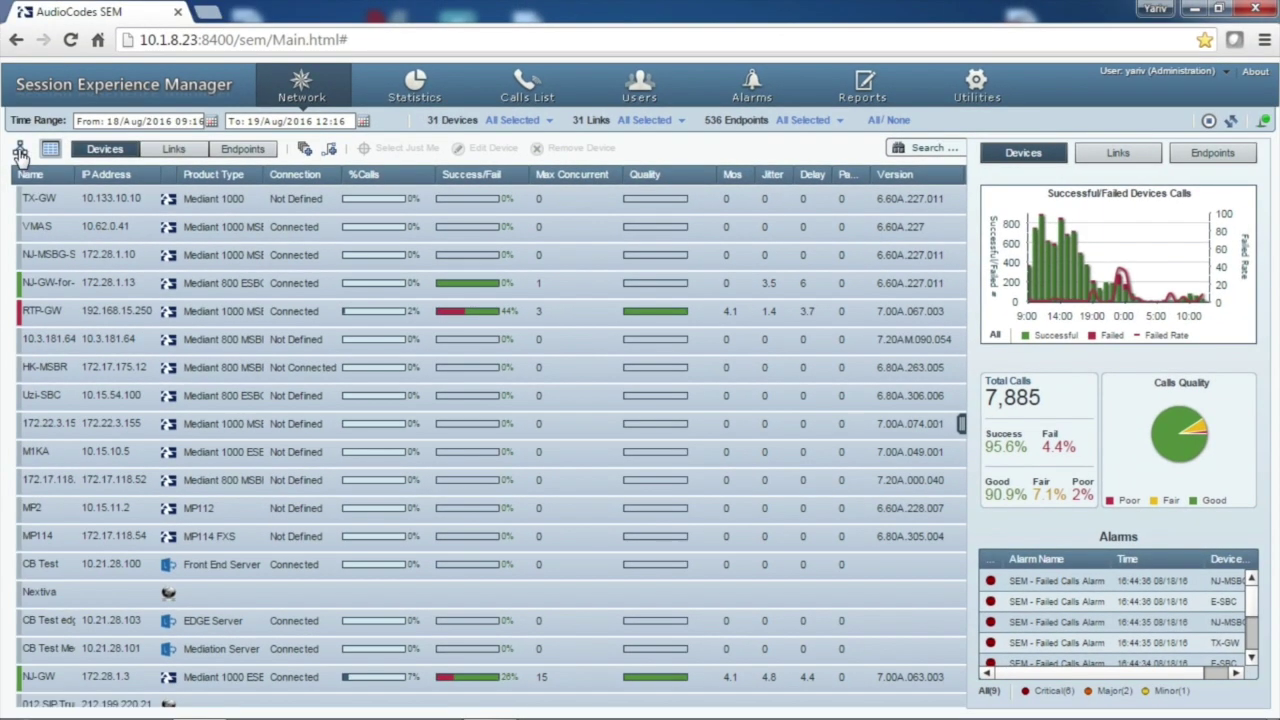
left_click(20, 150)
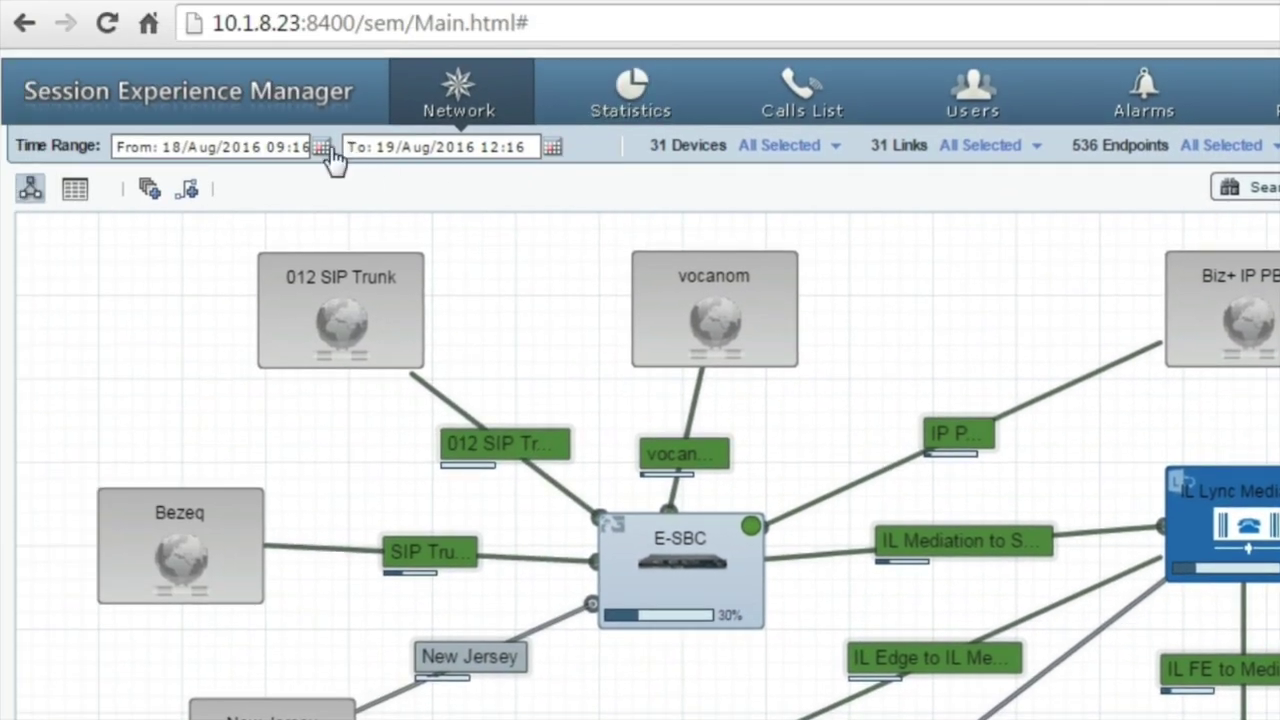
left_click(329, 150)
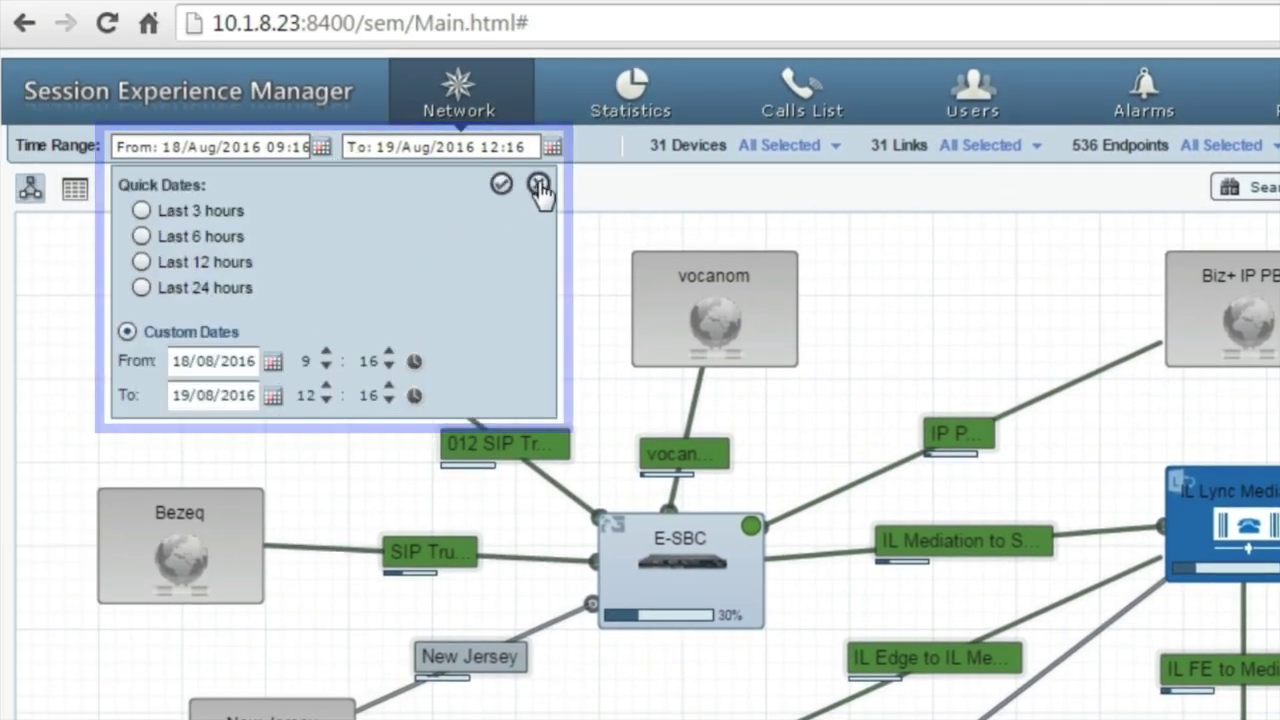
Step: Close the time-range picker unchanged and view the call statistics charts for 18–19 Aug 2016
left_click(538, 185)
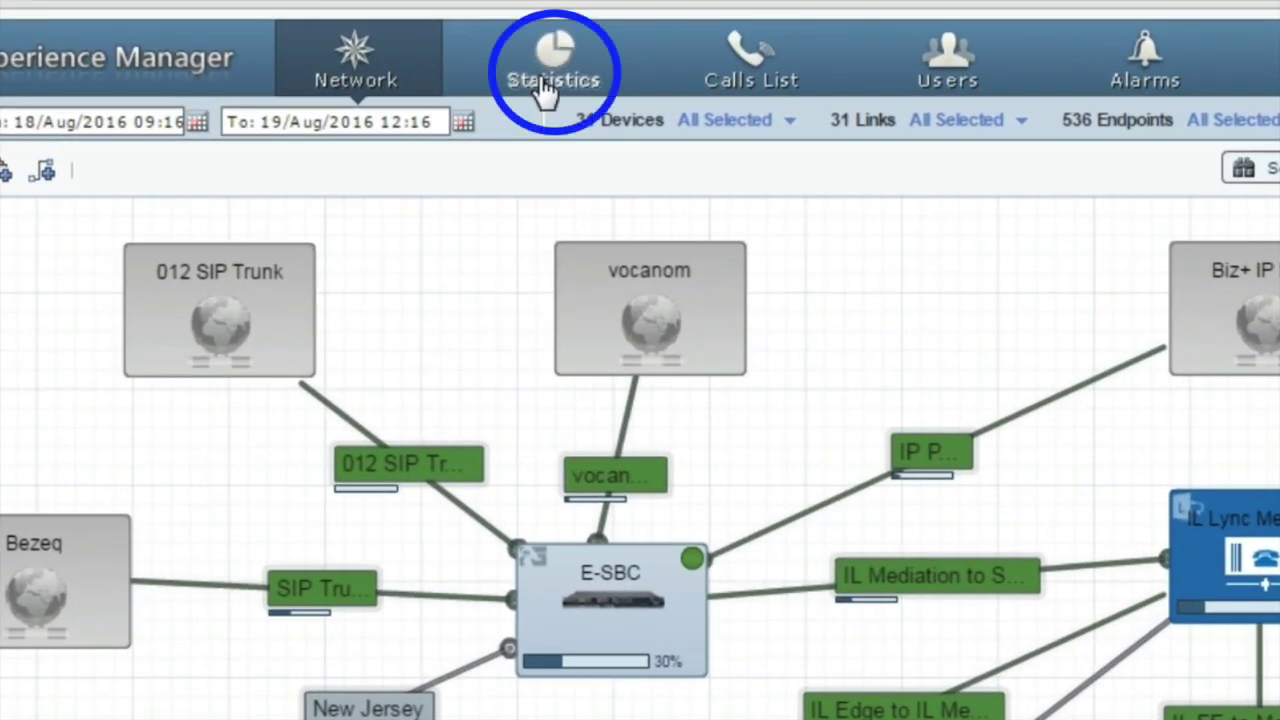
left_click(545, 90)
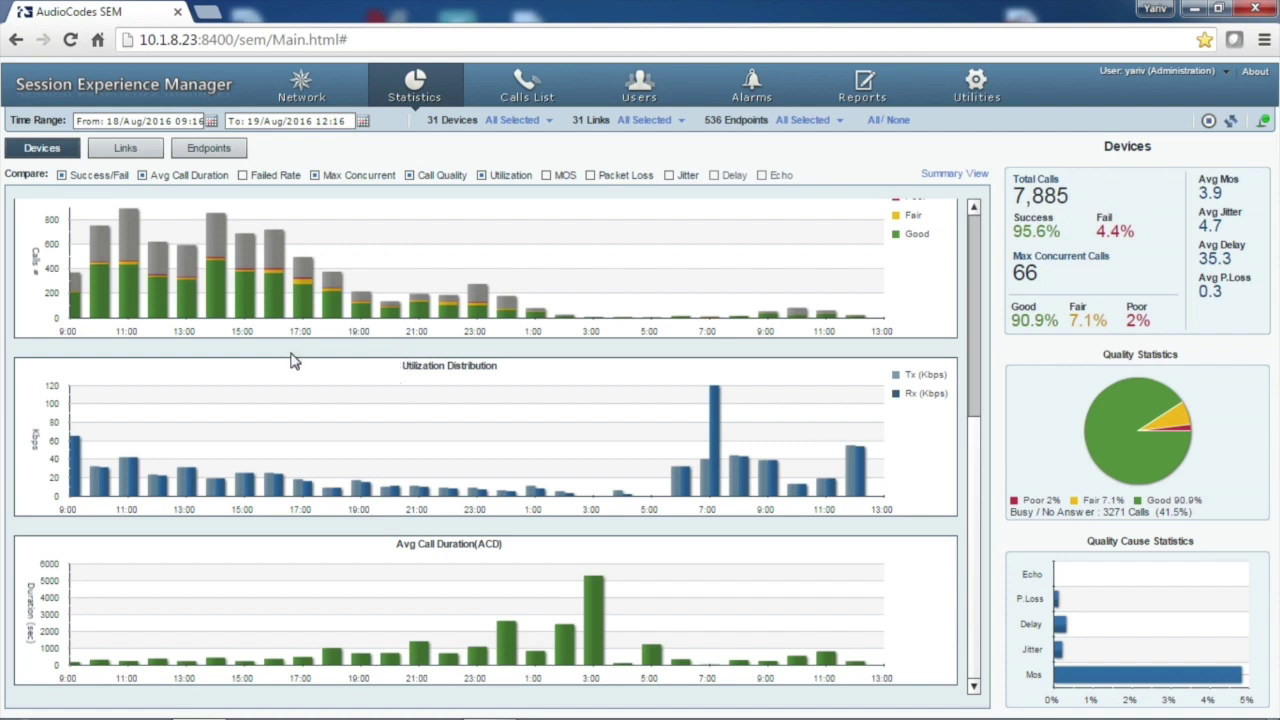
Step: In the Calls List, open the details of the poor-quality call with caller MOS 2.3
left_click(518, 97)
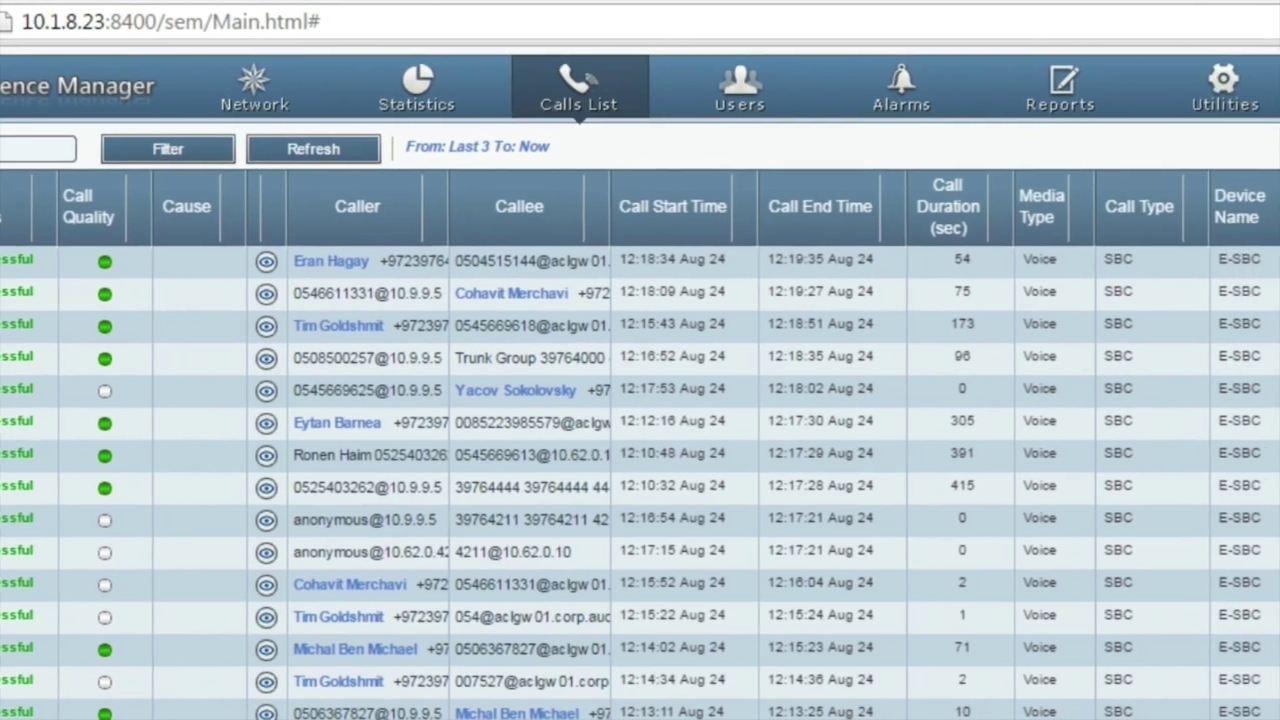
scroll(640, 480, "down", 3)
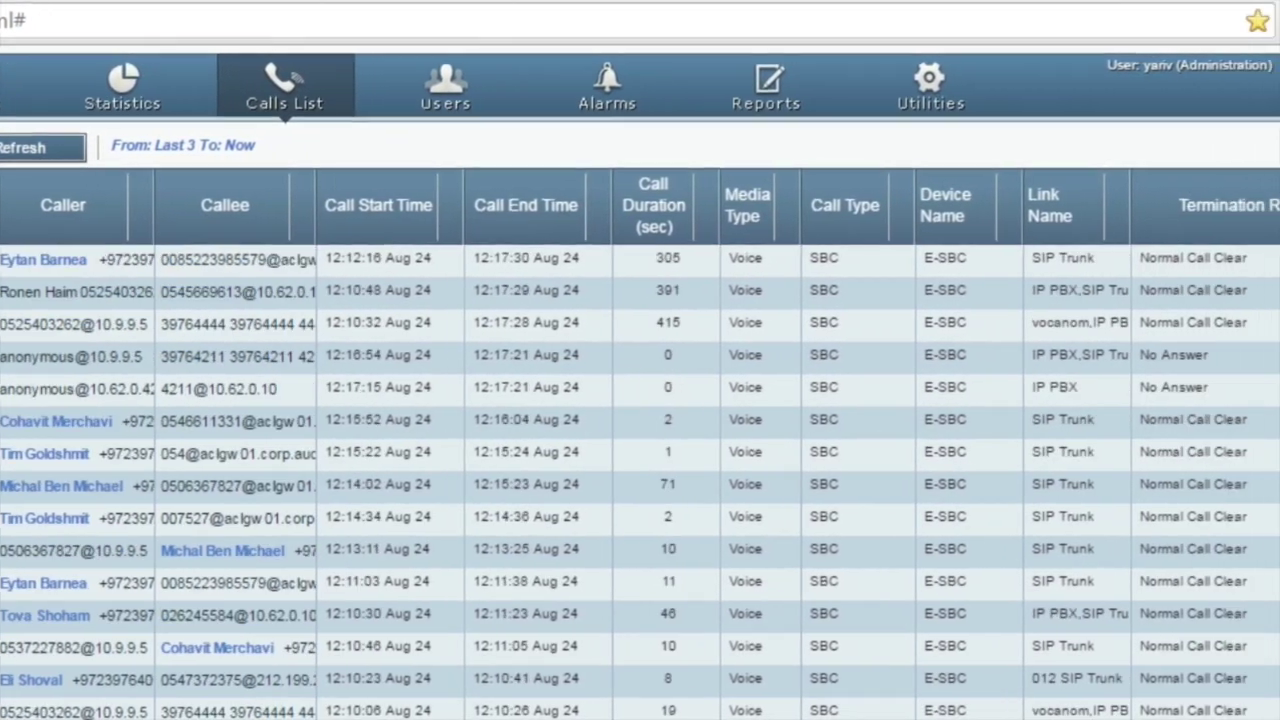
scroll(1275, 300, "down", 8)
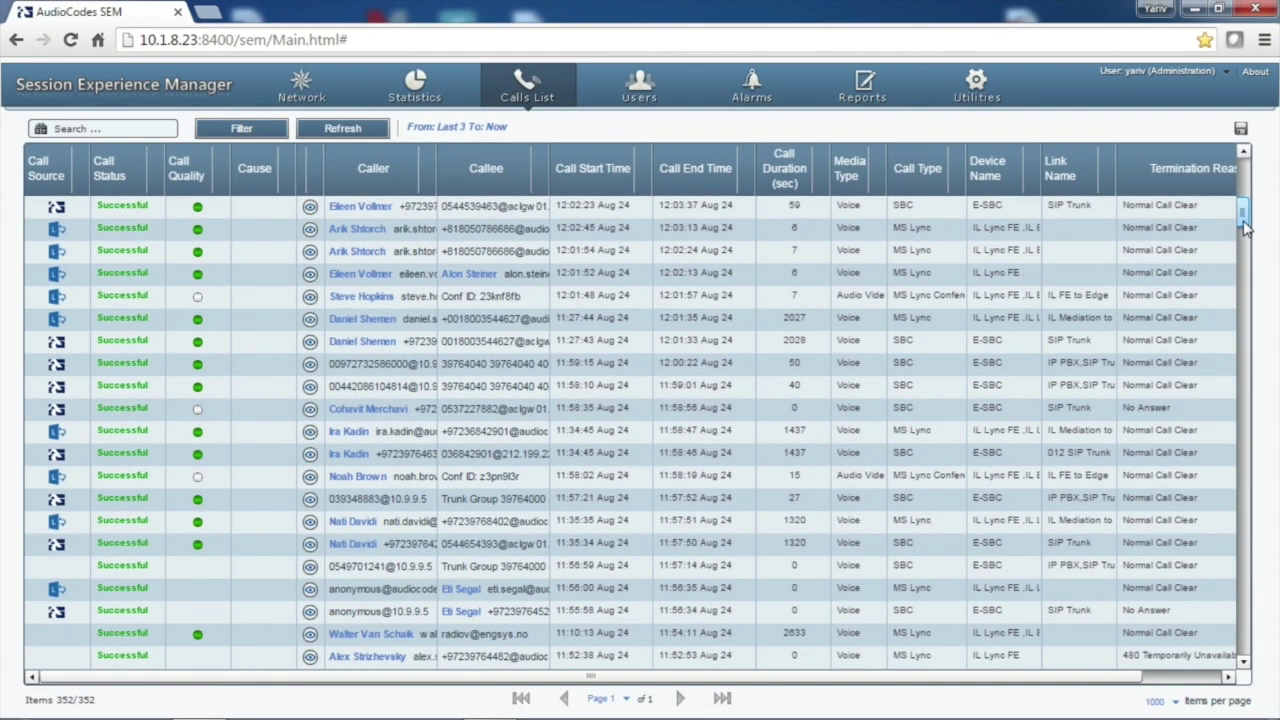
scroll(1062, 327, "down", 10)
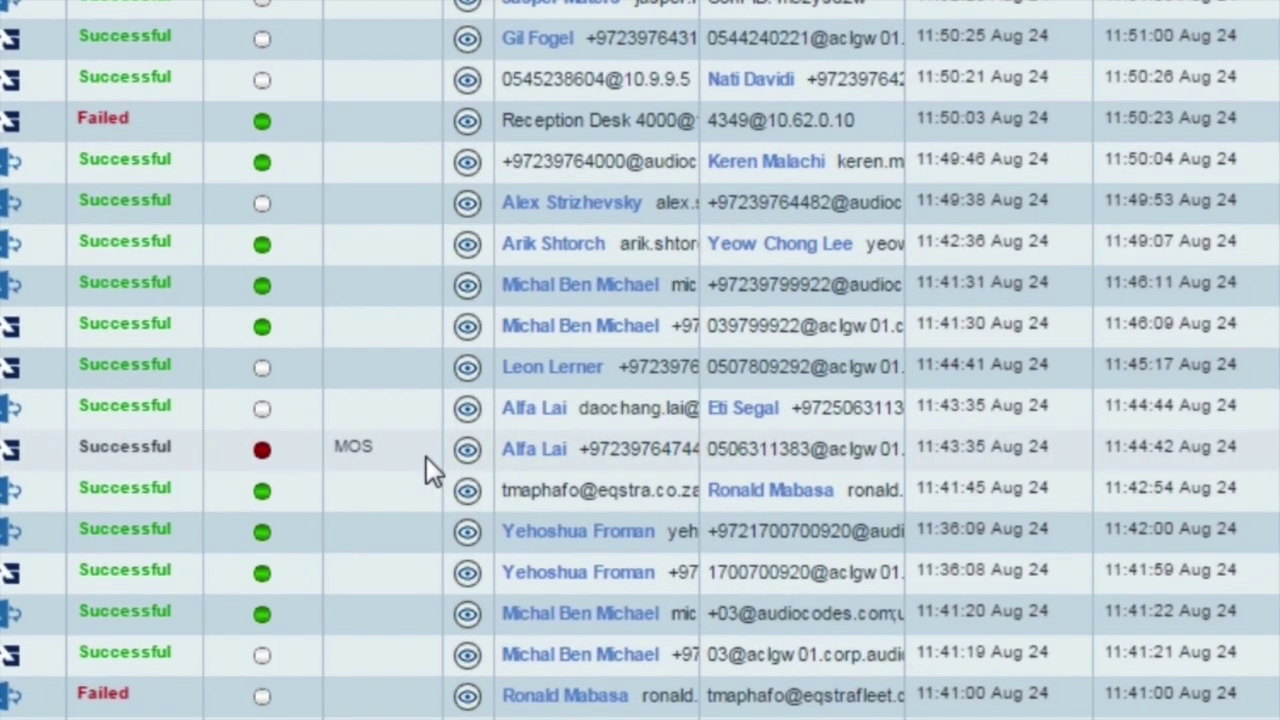
left_click(311, 455)
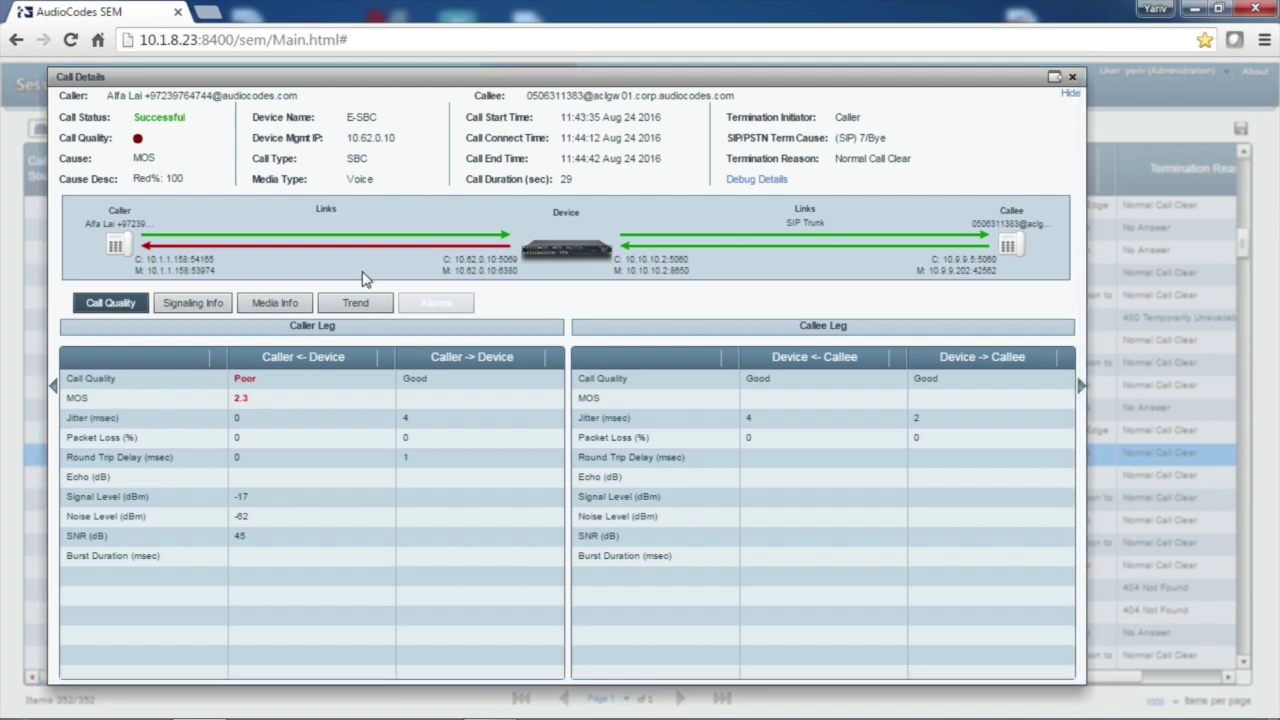
Step: Close the Call Details window
mouse_move(365, 279)
left_click(1072, 78)
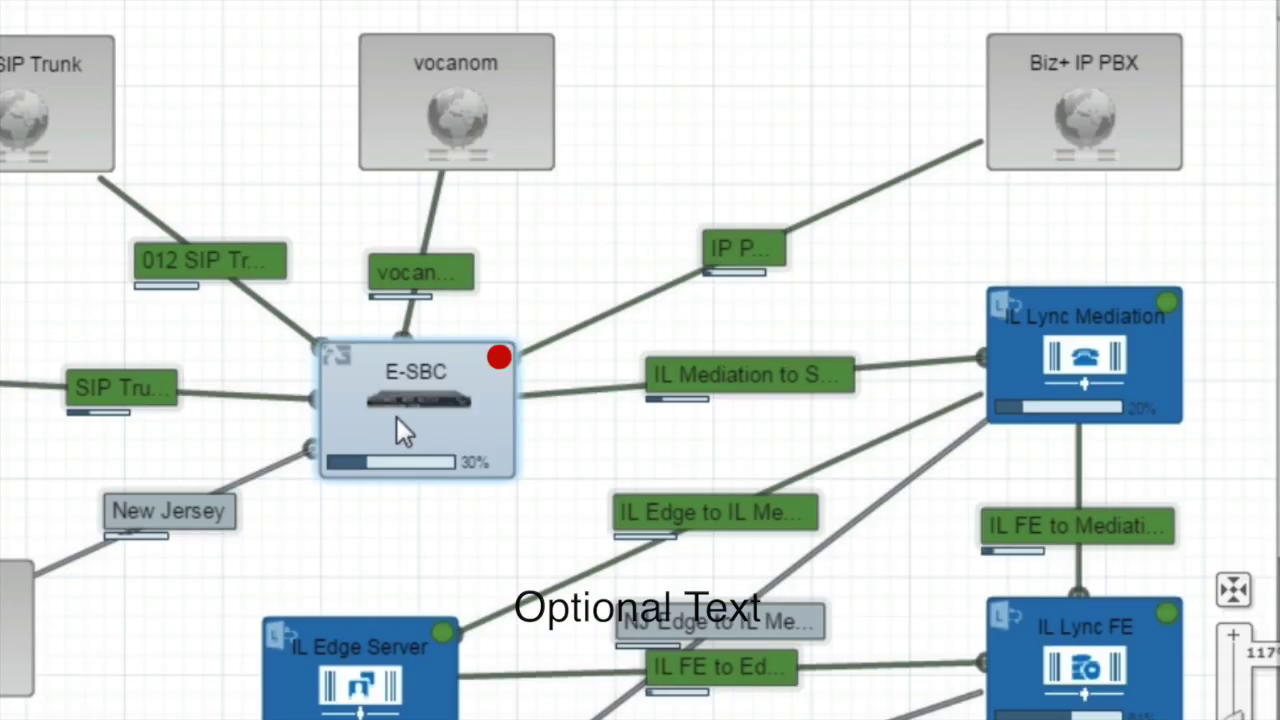
Step: Restrict monitoring to the E-SBC device only using its Select Just Me action
mouse_move(354, 368)
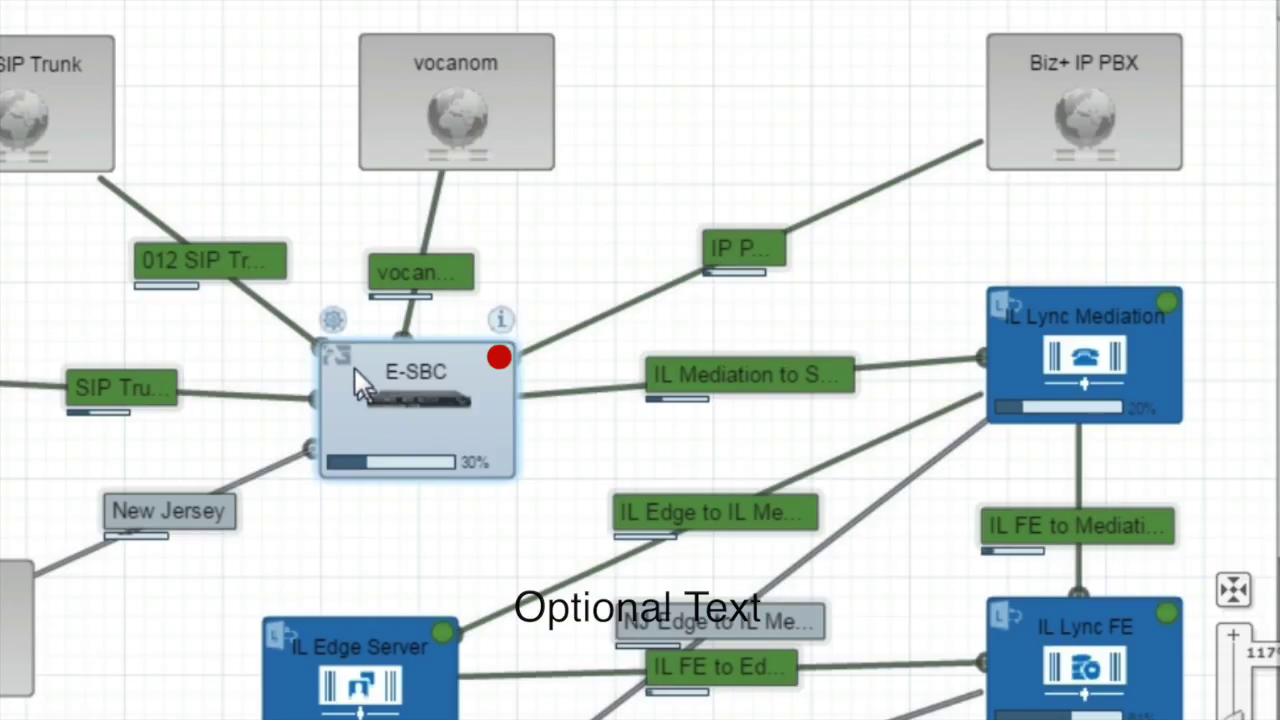
left_click(333, 320)
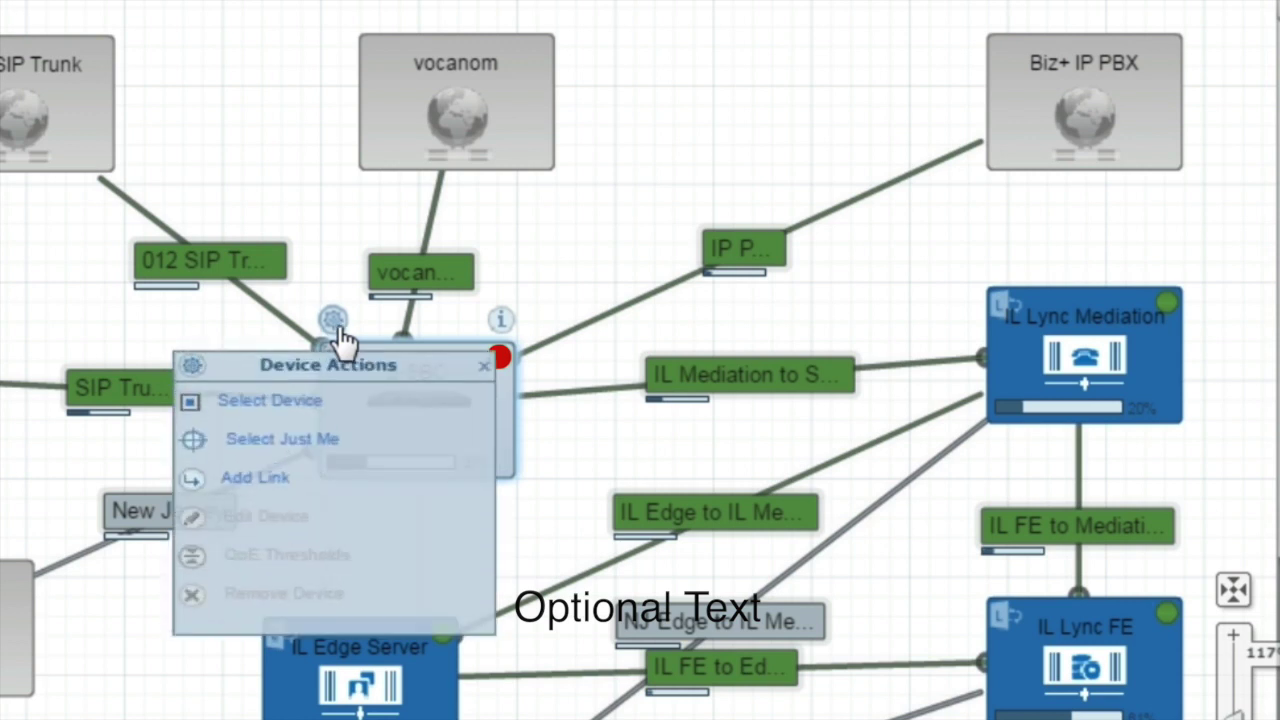
left_click(300, 440)
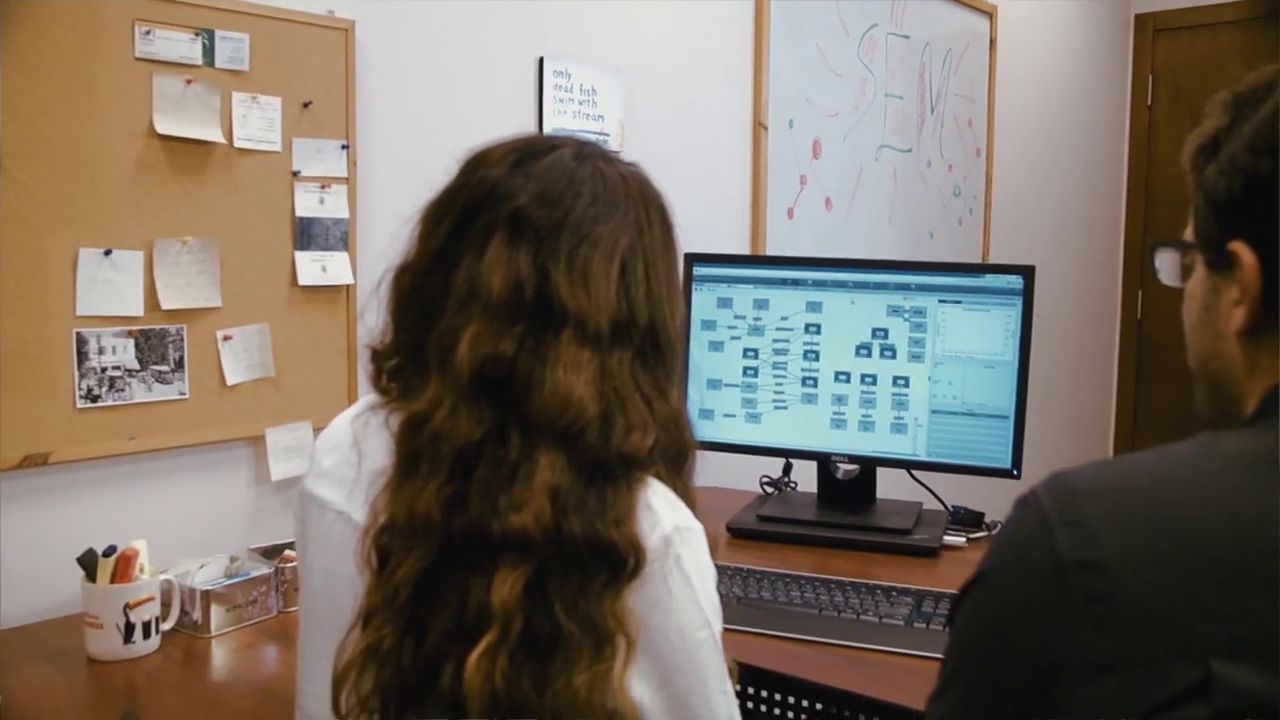
Step: Show the Statistics charts for the E-SBC device alone
left_click(420, 100)
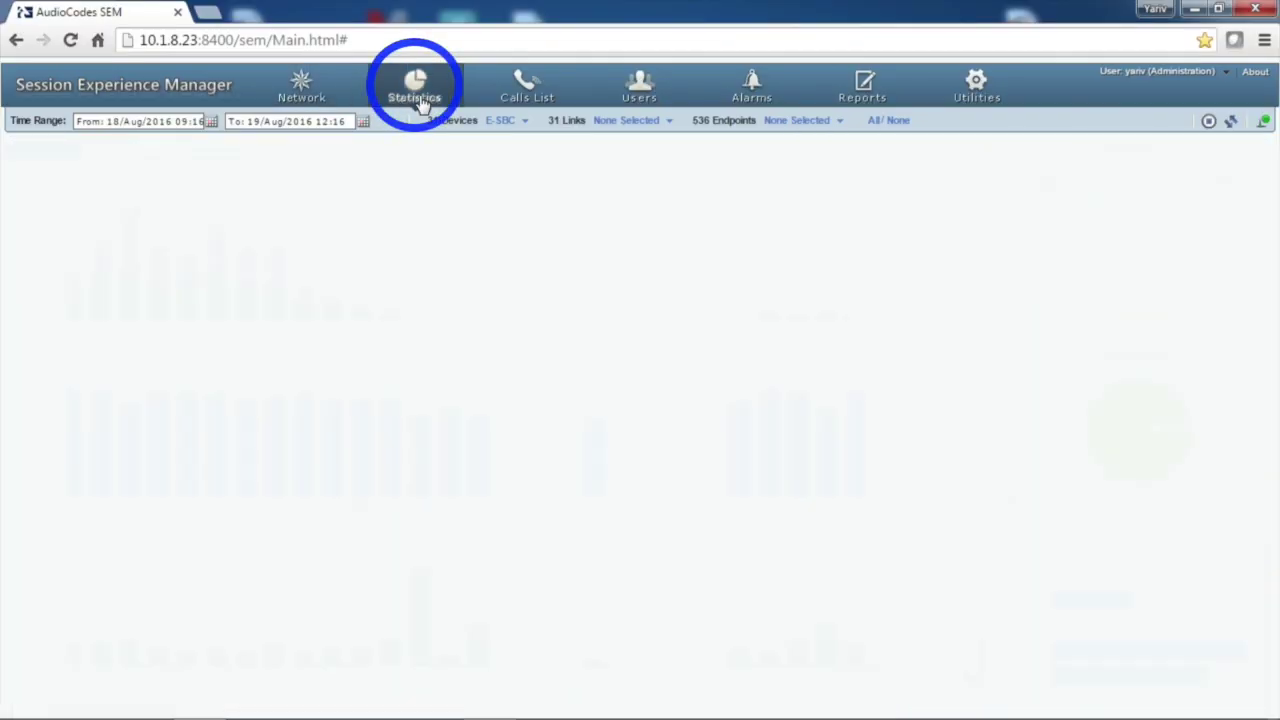
scroll(260, 440, "up", 3)
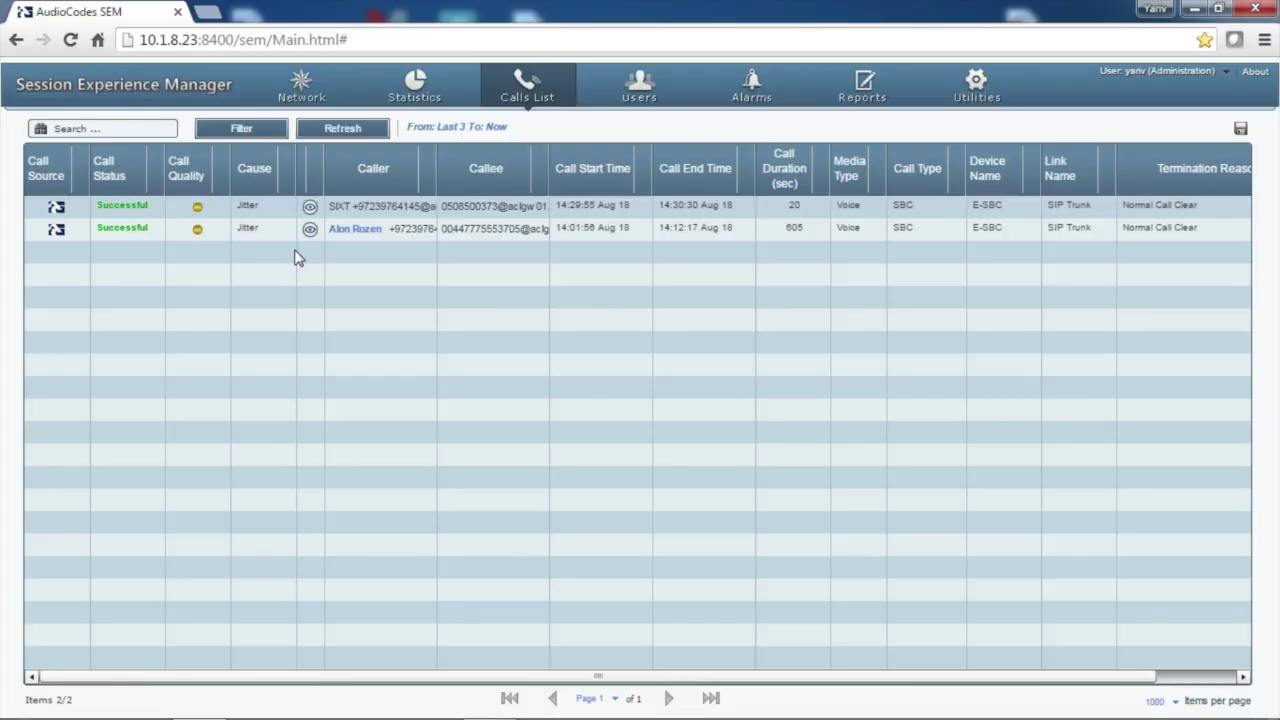
left_click(310, 207)
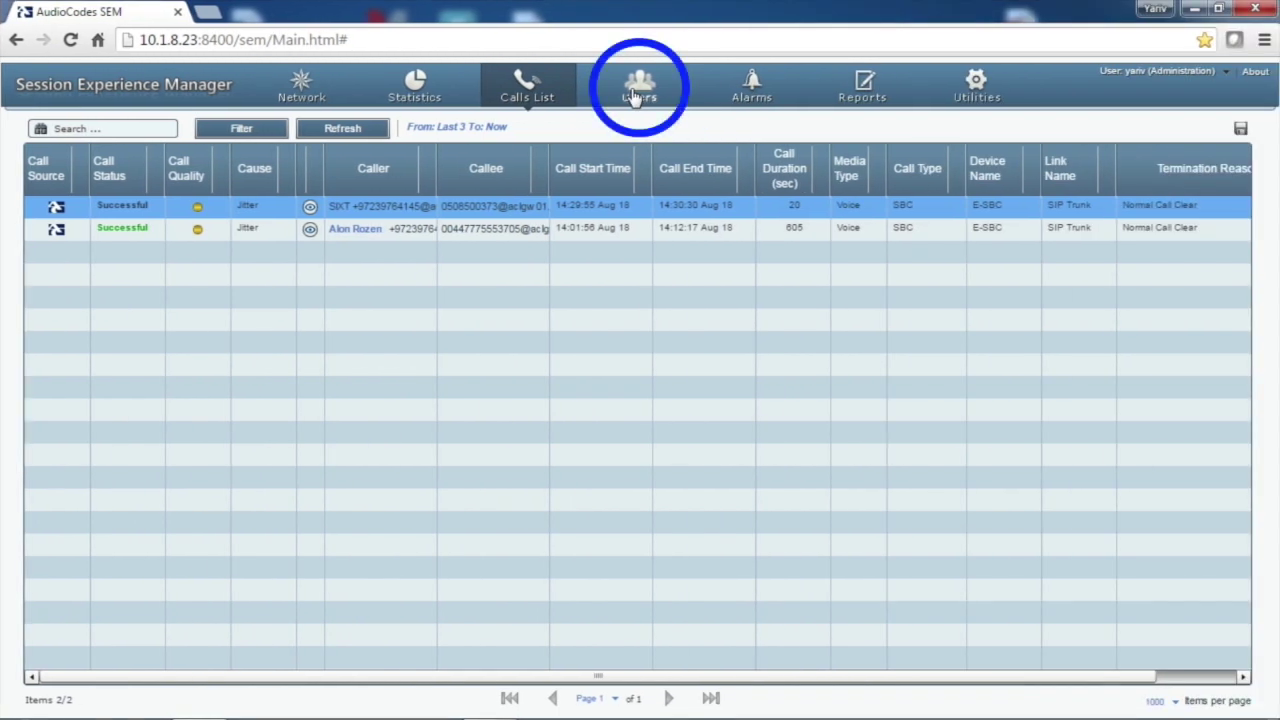
Step: Open the Users experience table and inspect one user's details before closing them
left_click(636, 90)
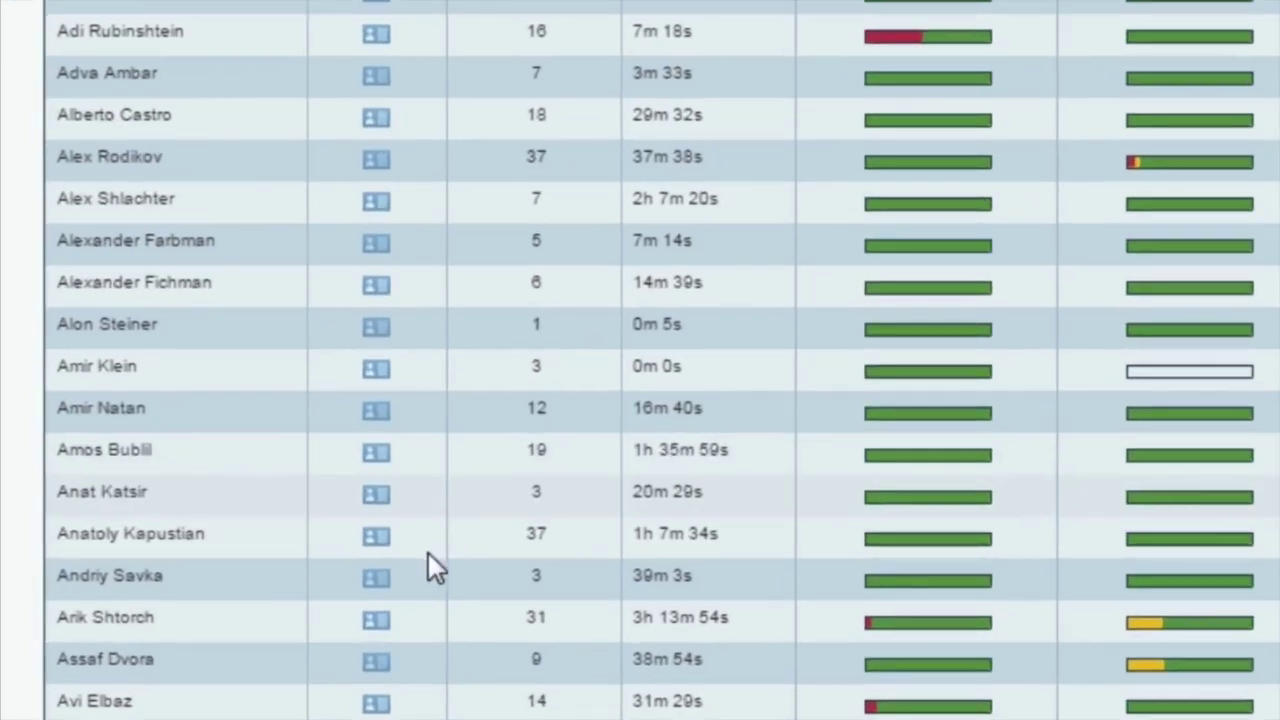
left_click(377, 620)
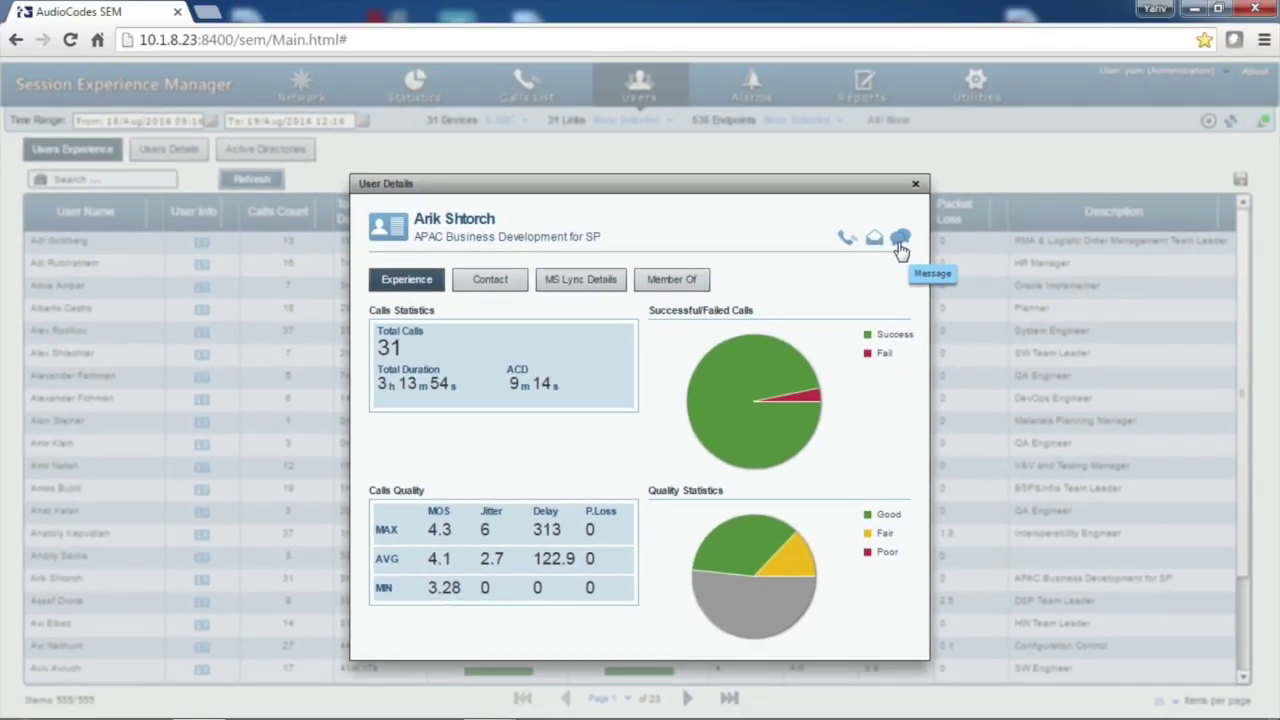
left_click(915, 185)
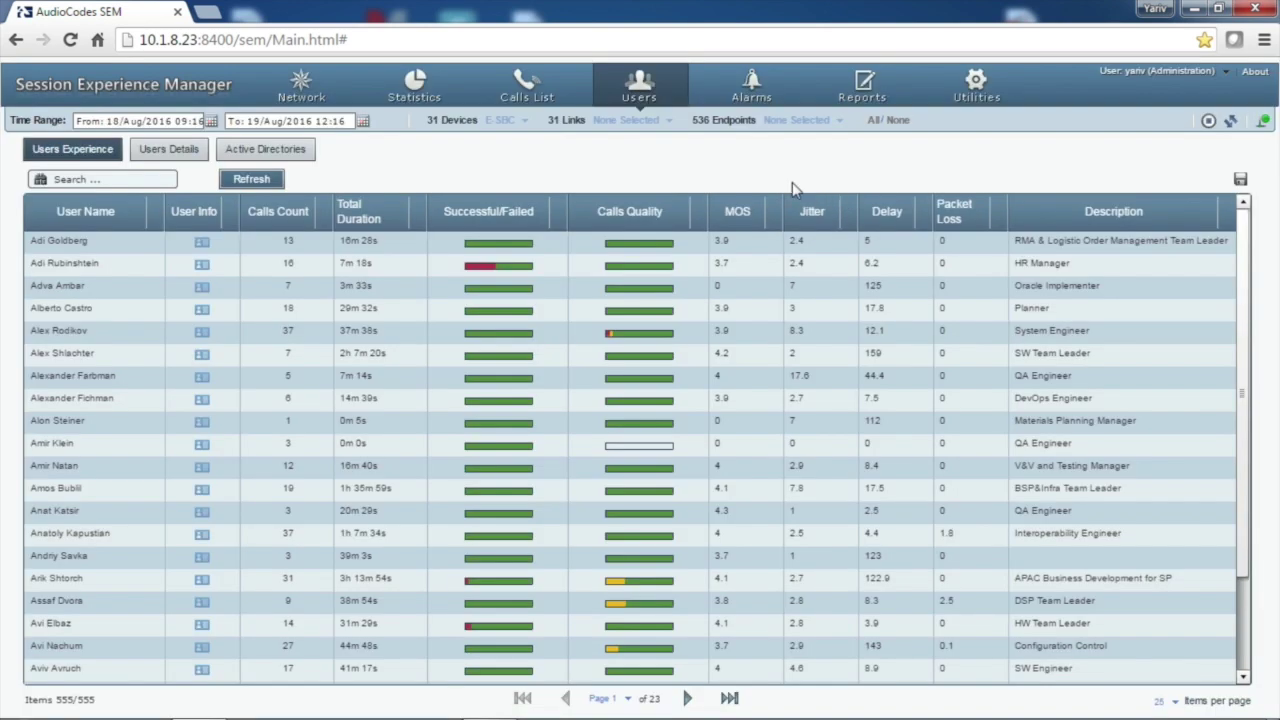
Step: Review active alarms and alarm history, then view the four configured alarm rules
left_click(753, 88)
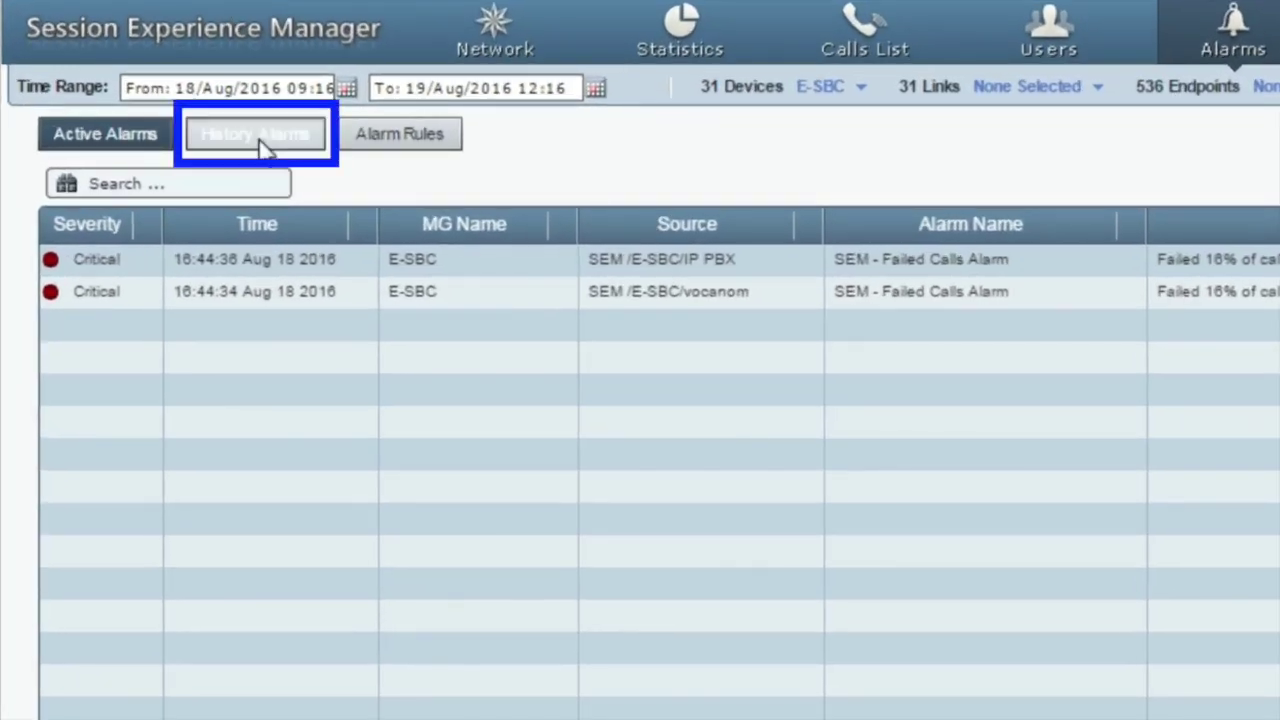
left_click(161, 153)
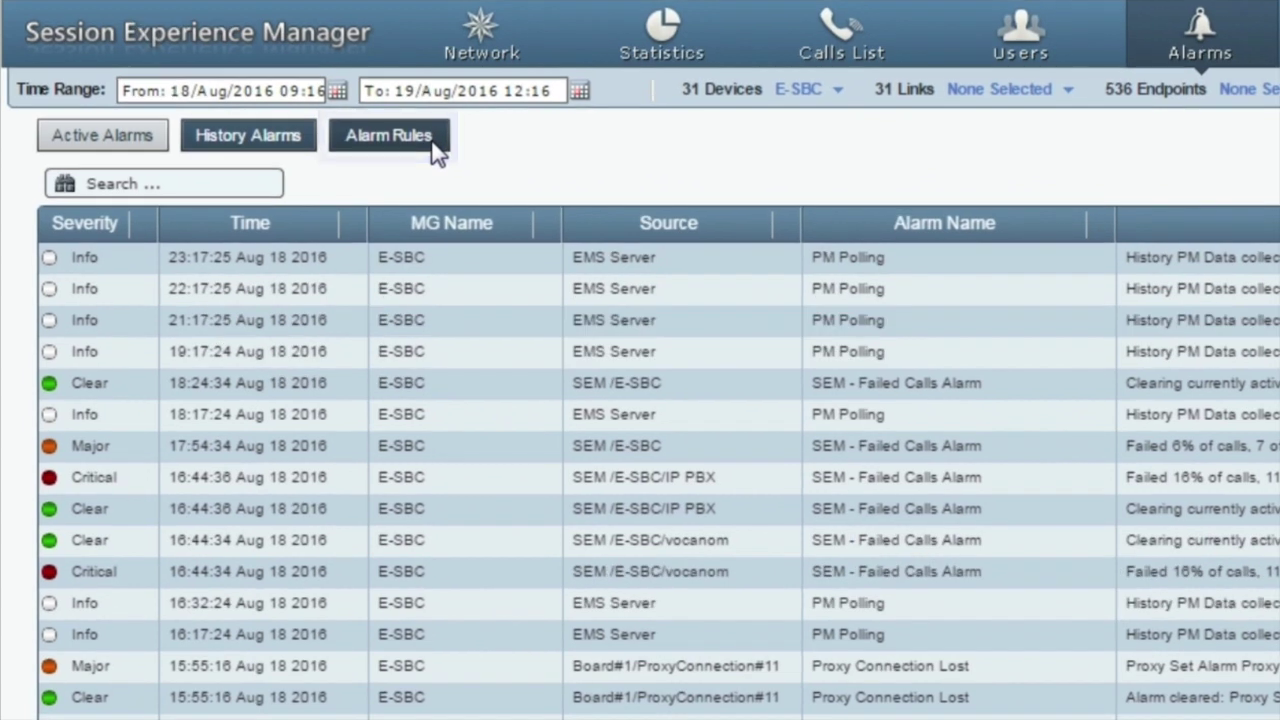
left_click(260, 152)
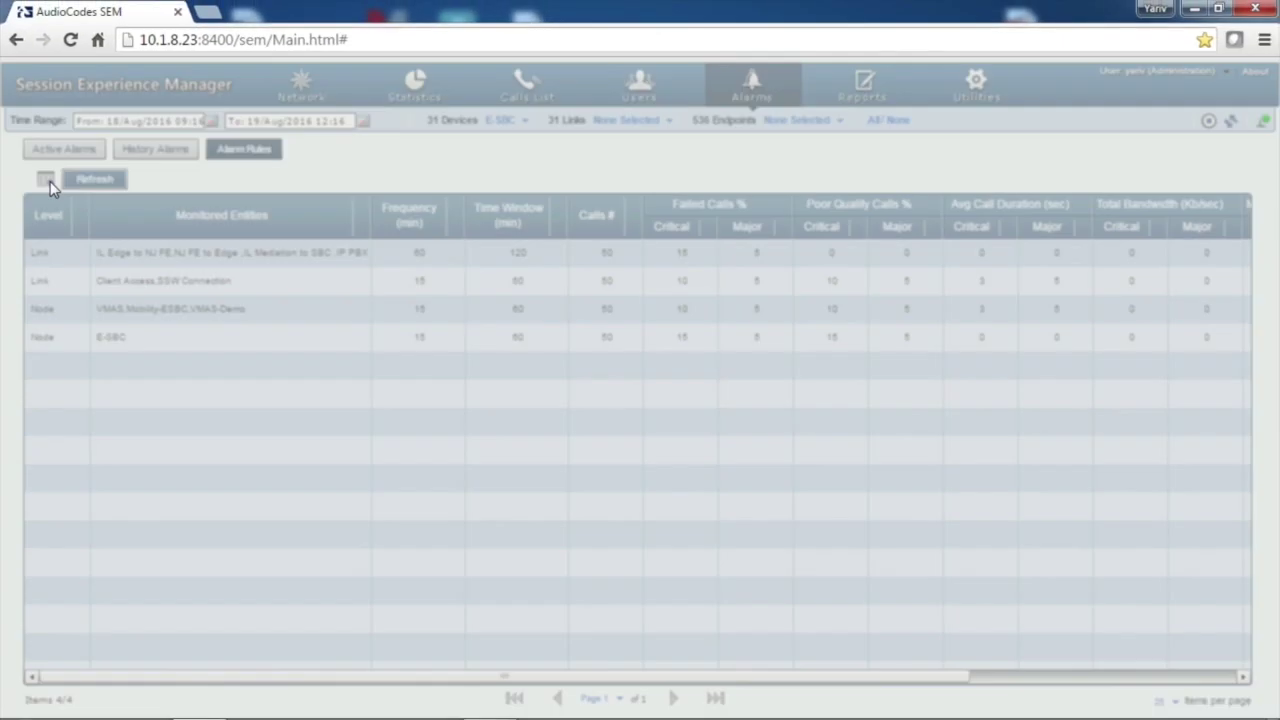
Step: Open the Add New Rule form, cancel it without saving, then go to Reports
left_click(50, 181)
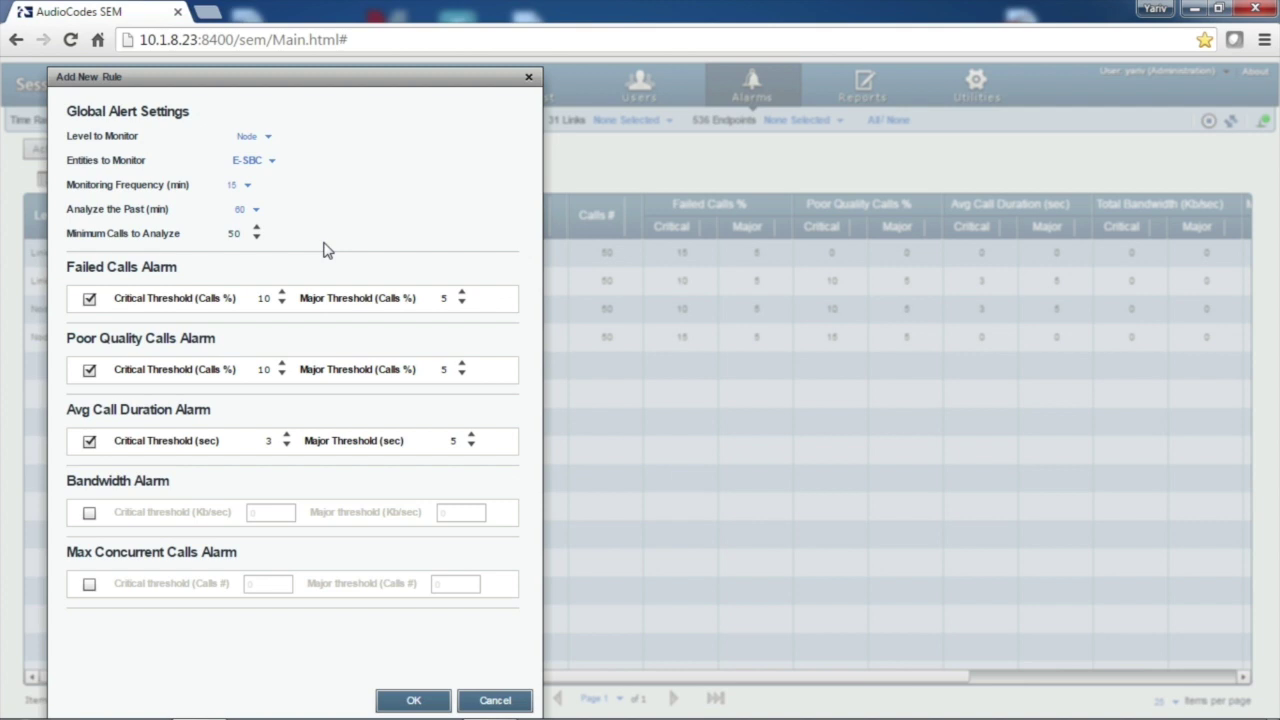
left_click(529, 76)
left_click(858, 92)
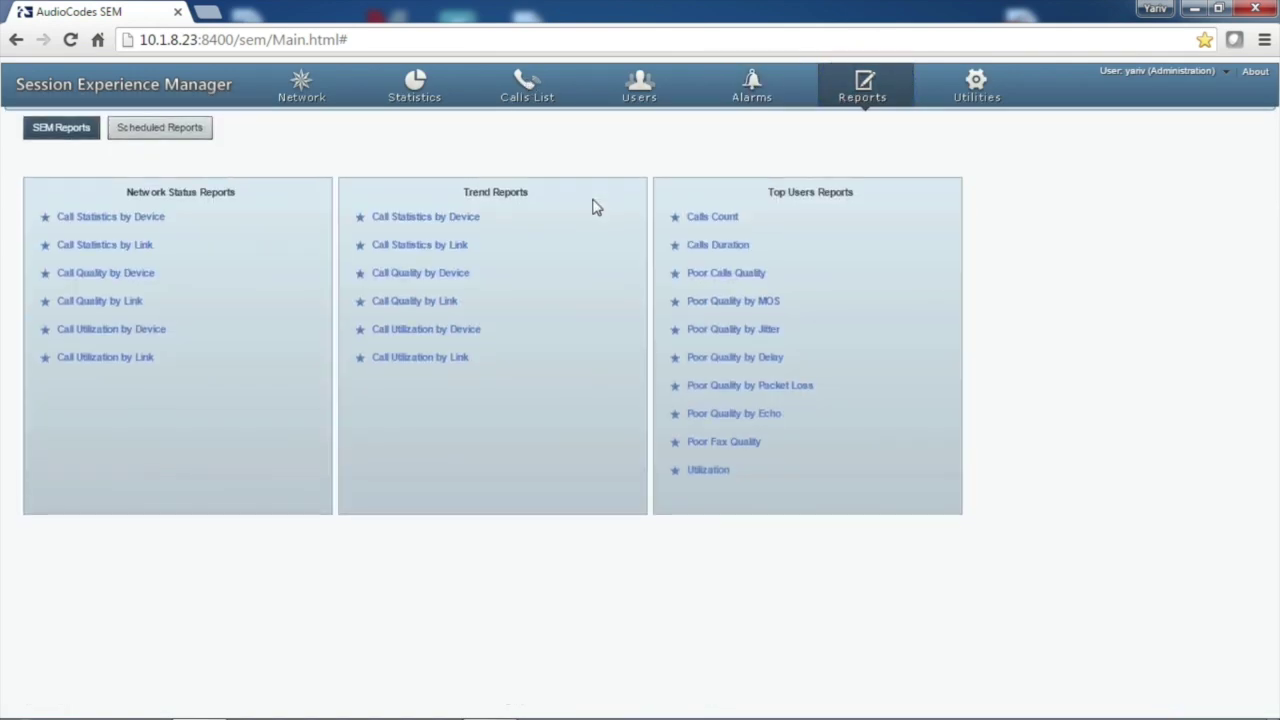
Step: Generate the Call Statistics by Device report for the last 3 hours, then list the scheduled reports
left_click(105, 218)
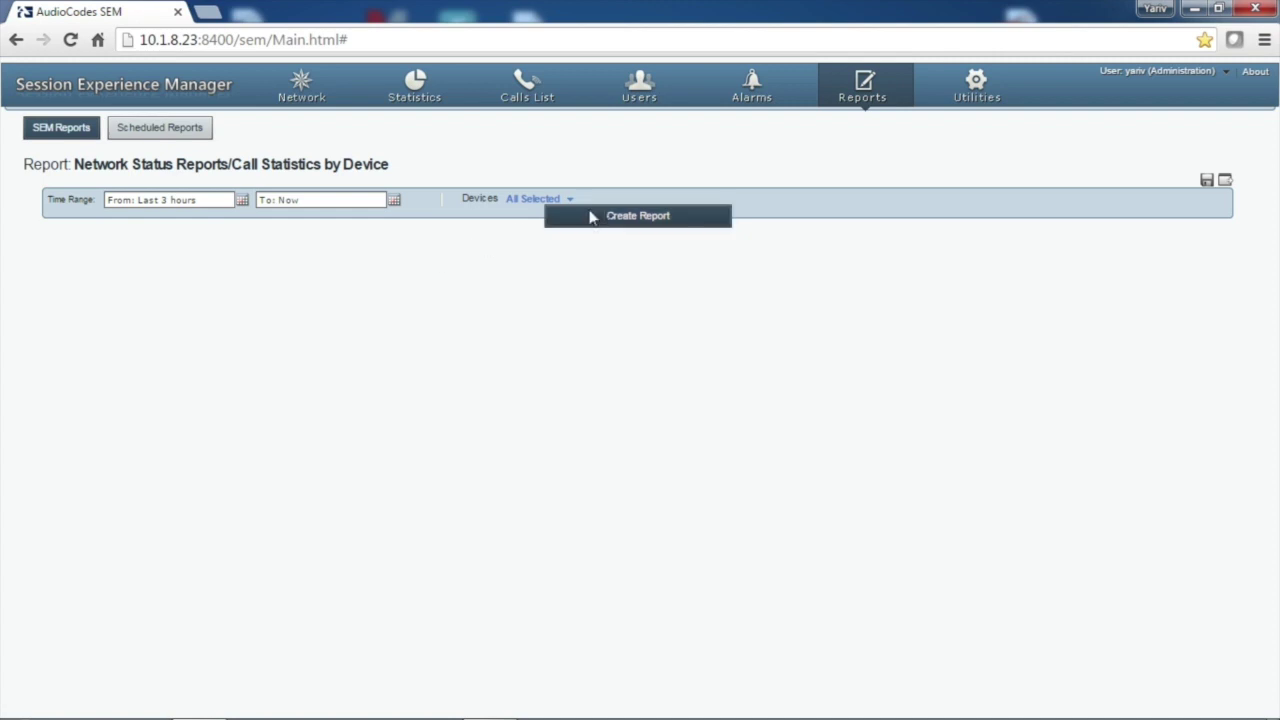
left_click(622, 216)
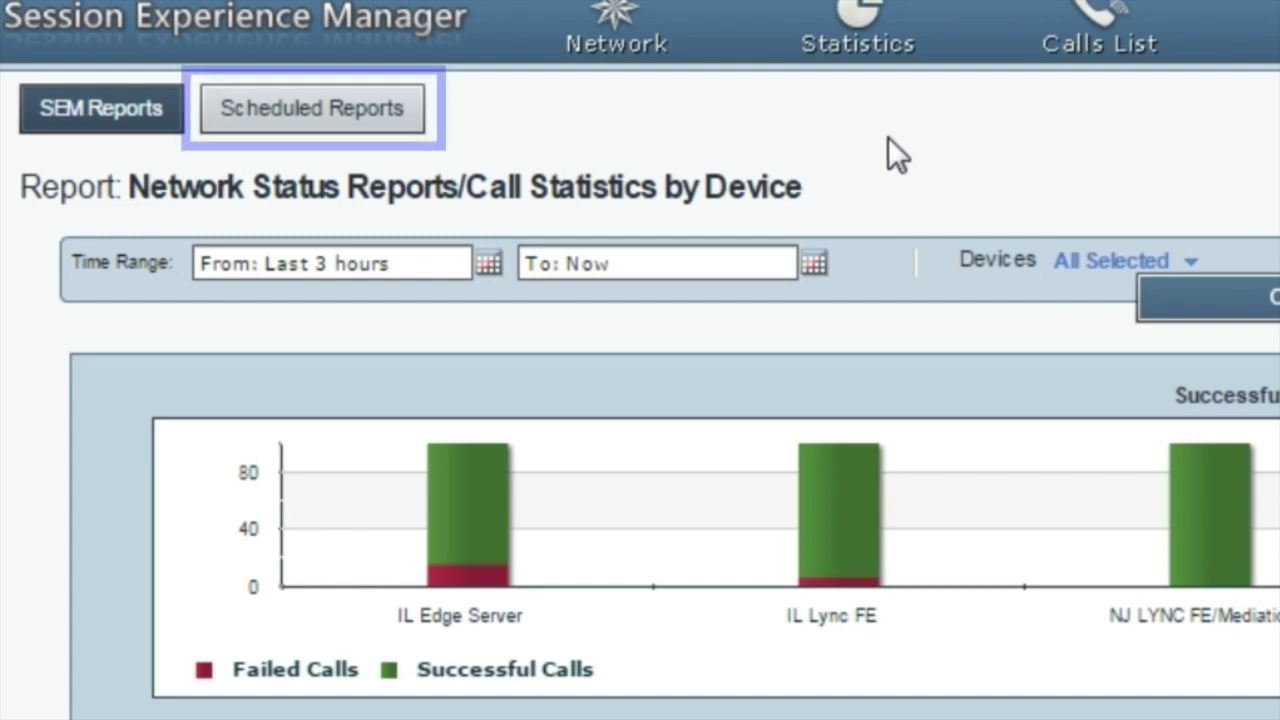
left_click(397, 108)
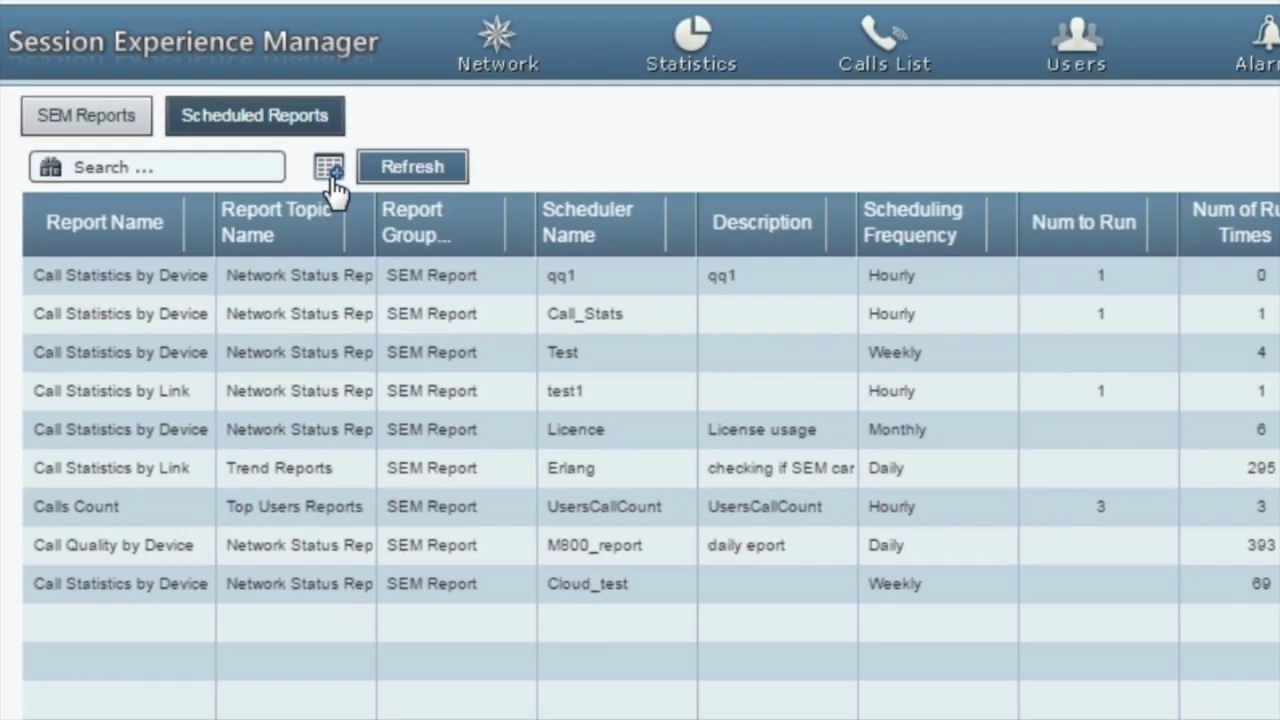
Step: Add a daily 0:00 Call Statistics by Device schedule on E-SBC with Forward to Mail enabled
left_click(331, 180)
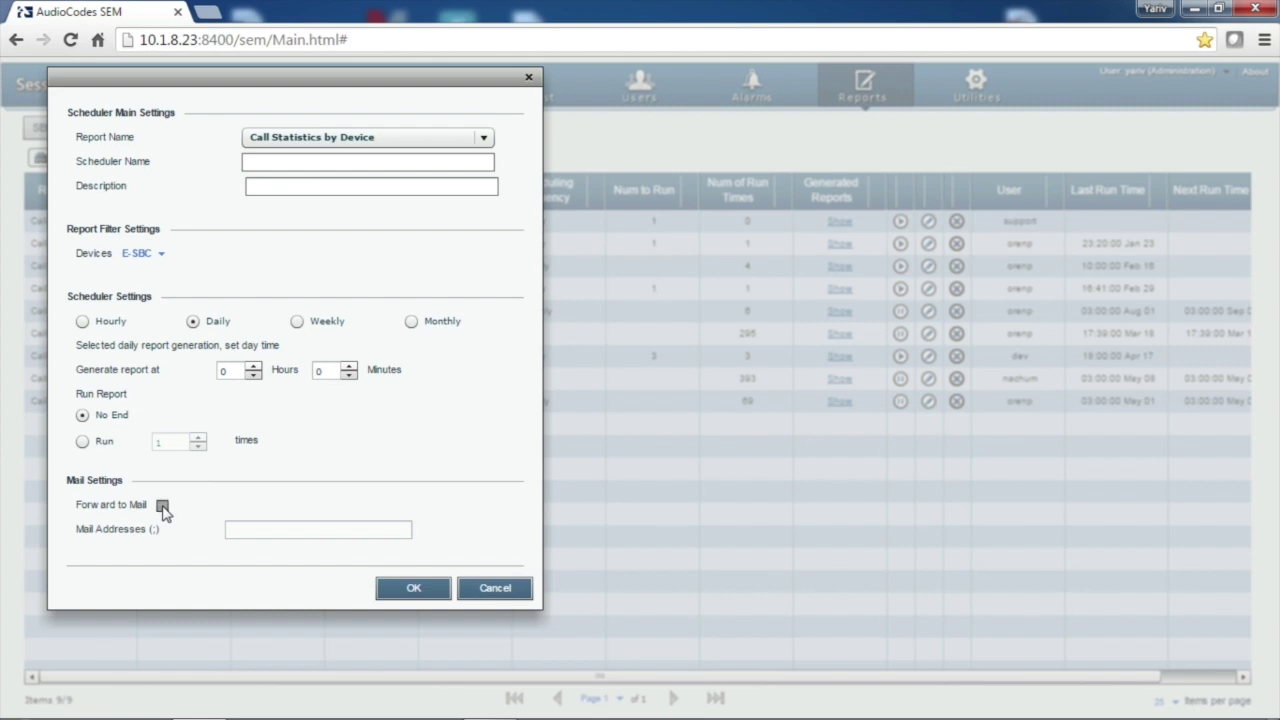
left_click(162, 506)
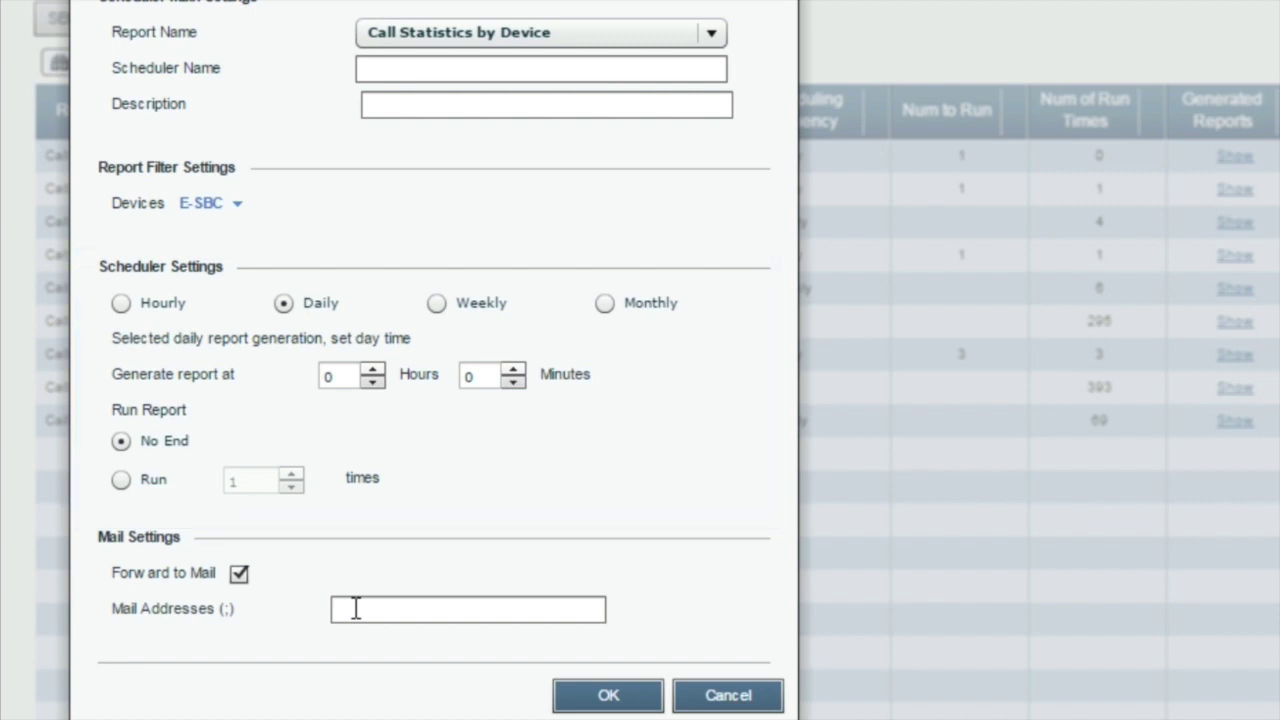
left_click(355, 608)
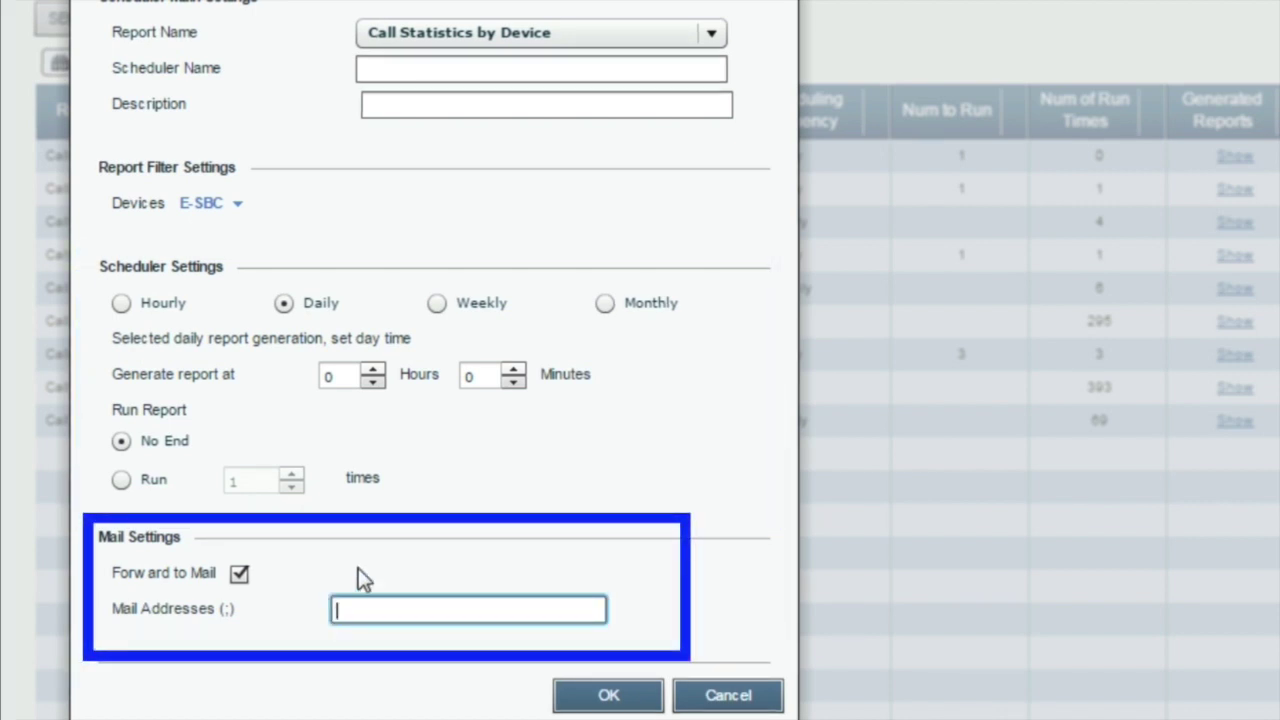